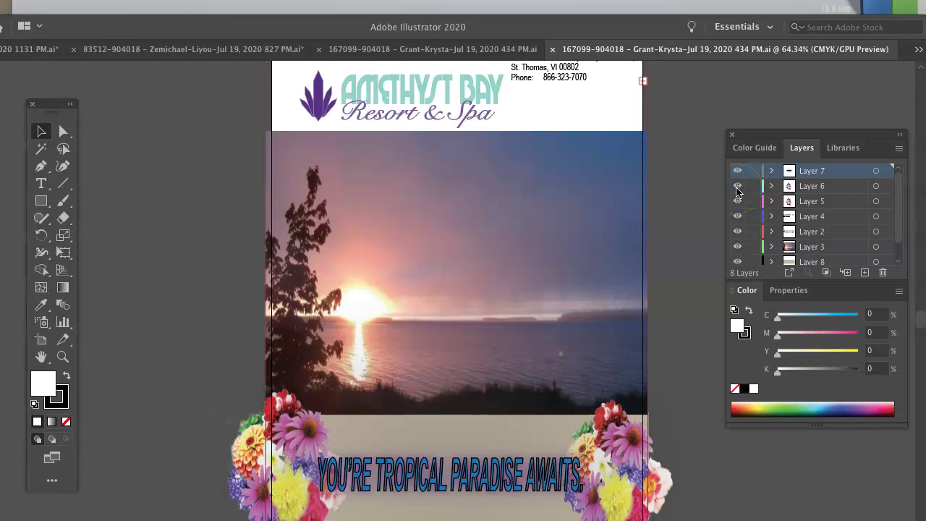
# Hide Layer 6's flower bouquet, briefly toggle Layer 3's sunset photo off and on, and zoom out to 50%
pyautogui.click(738, 195)
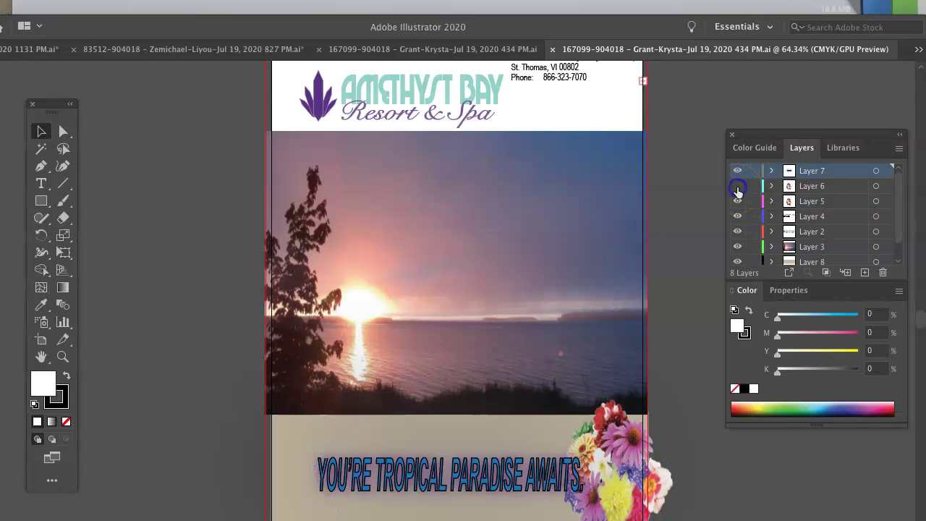
pyautogui.click(737, 246)
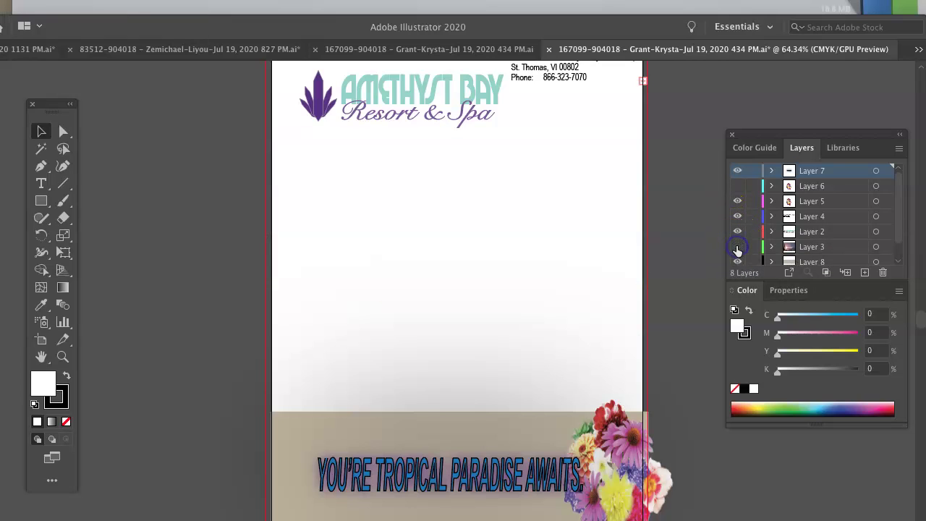
pyautogui.click(737, 247)
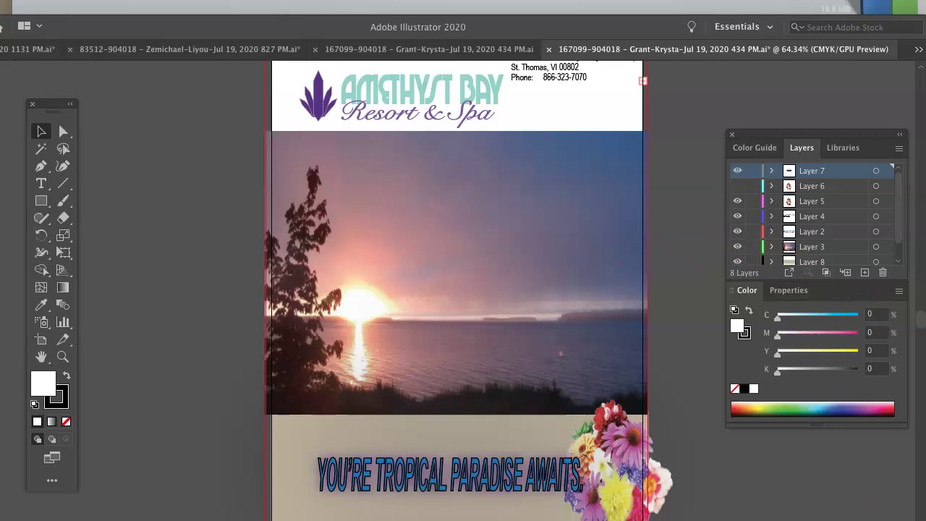
pyautogui.press('super+minus')
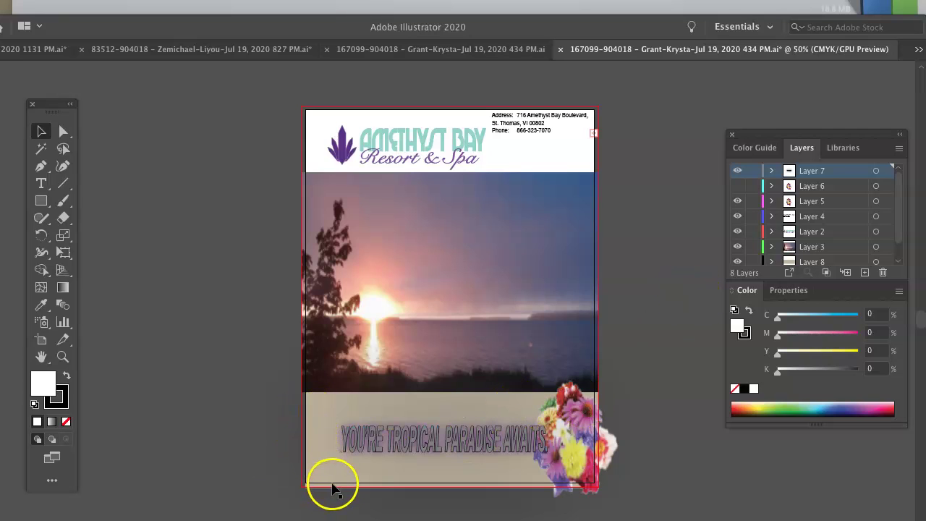
# Show Layer 6's left flower bouquet again and drag the address block slightly lower
pyautogui.click(366, 452)
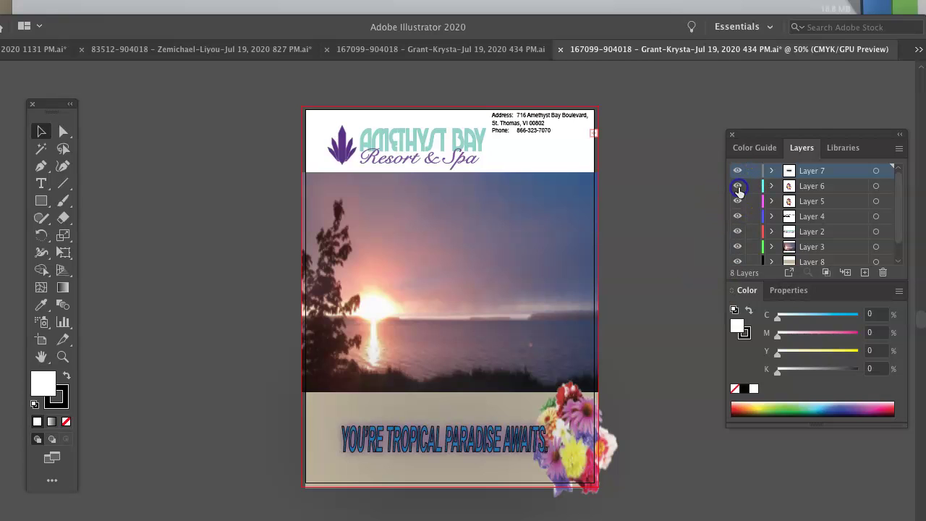
pyautogui.click(738, 190)
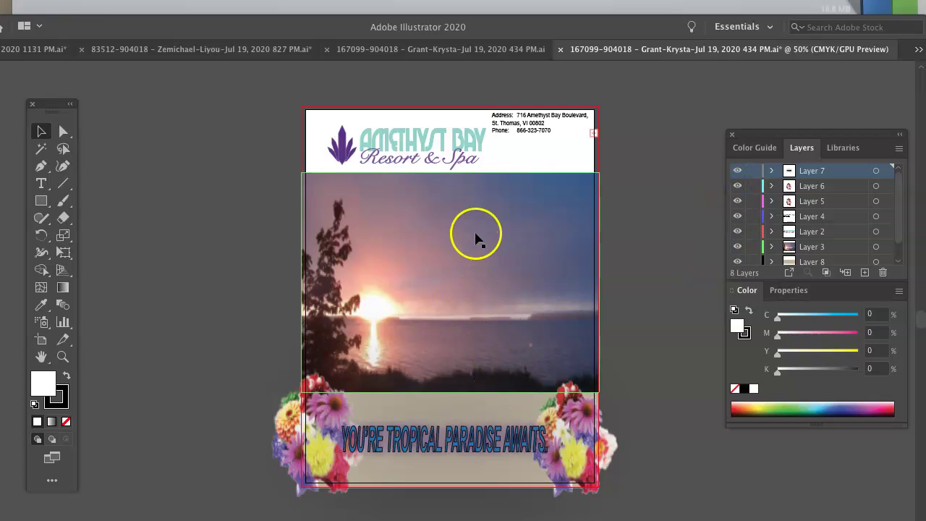
pyautogui.click(528, 121)
pyautogui.moveTo(527, 123); pyautogui.dragTo(523, 139)
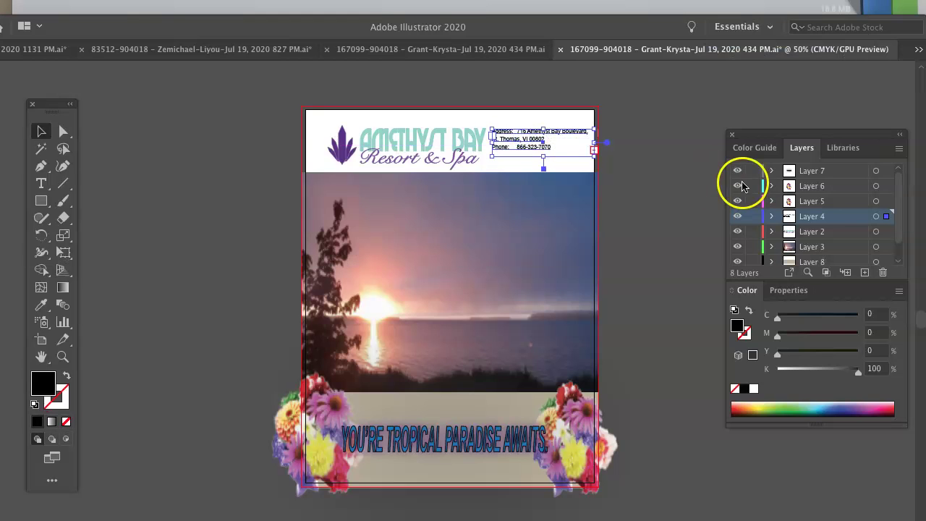
# With the Type tool, delete the extra spaces after 'Phone:' and 'Address:' in the contact-info text
pyautogui.click(217, 181)
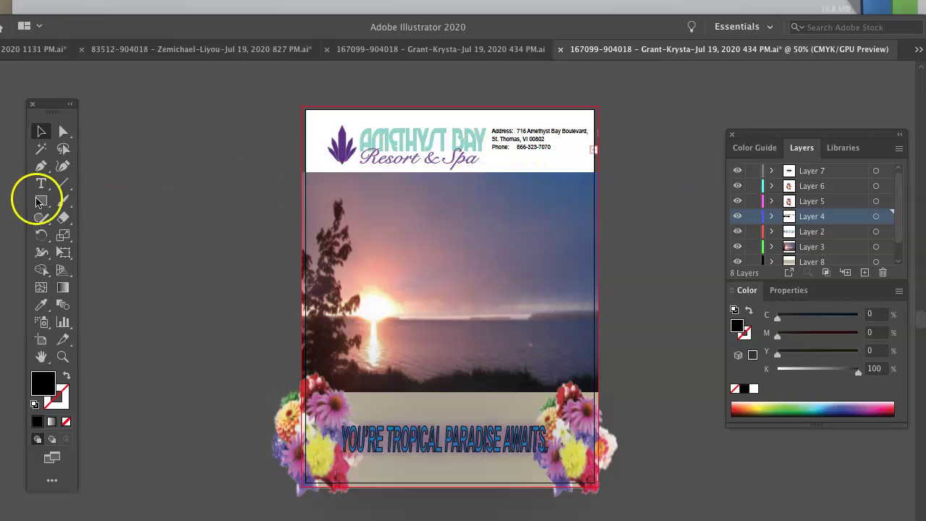
pyautogui.click(38, 185)
pyautogui.click(516, 147)
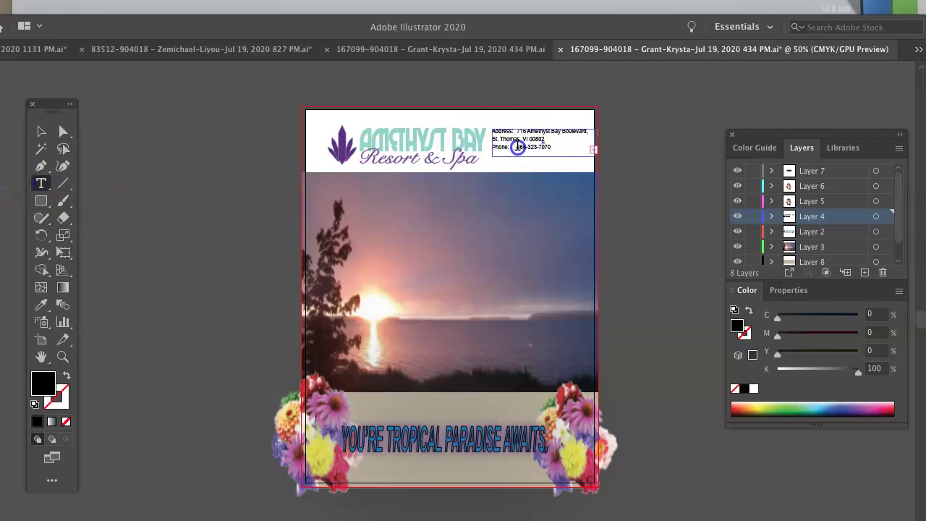
pyautogui.press('BackSpace')
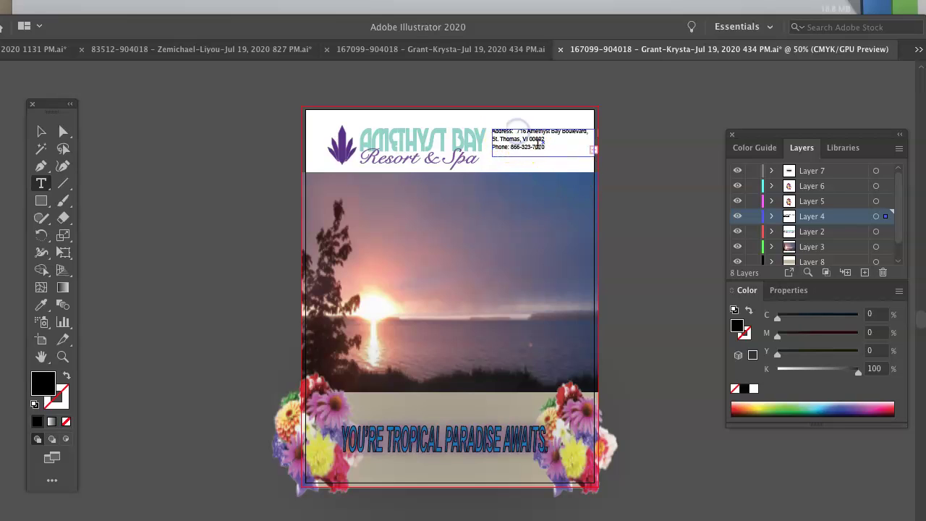
pyautogui.press('Up')
pyautogui.press('Up')
pyautogui.press('BackSpace')
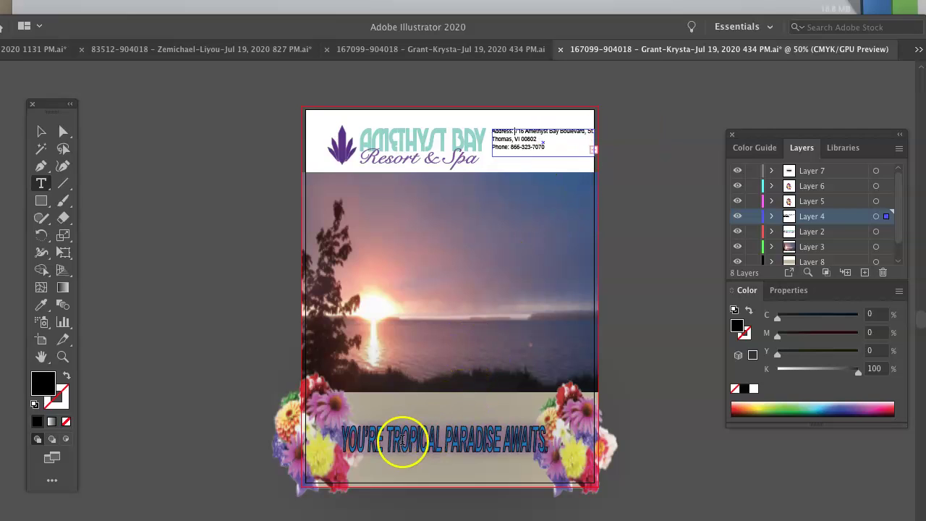
pyautogui.moveTo(387, 440); pyautogui.dragTo(544, 444)
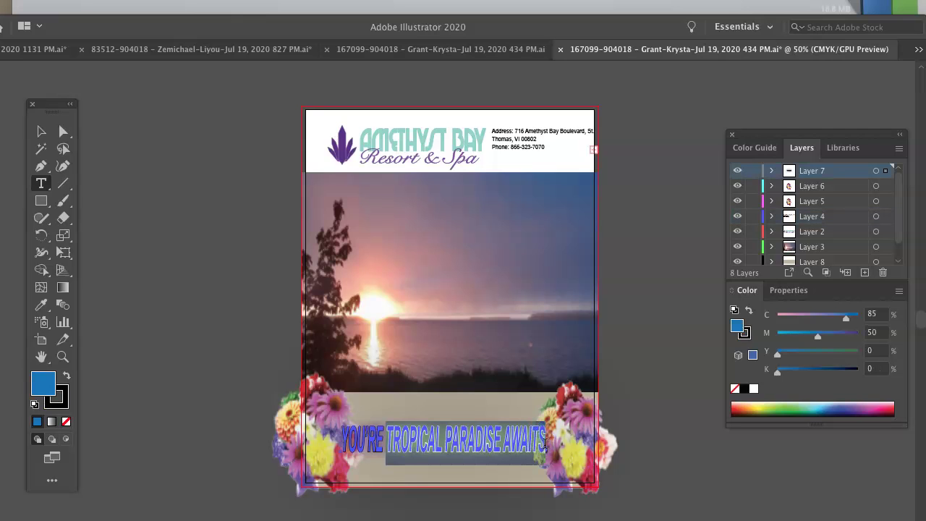
pyautogui.click(403, 471)
pyautogui.click(352, 444)
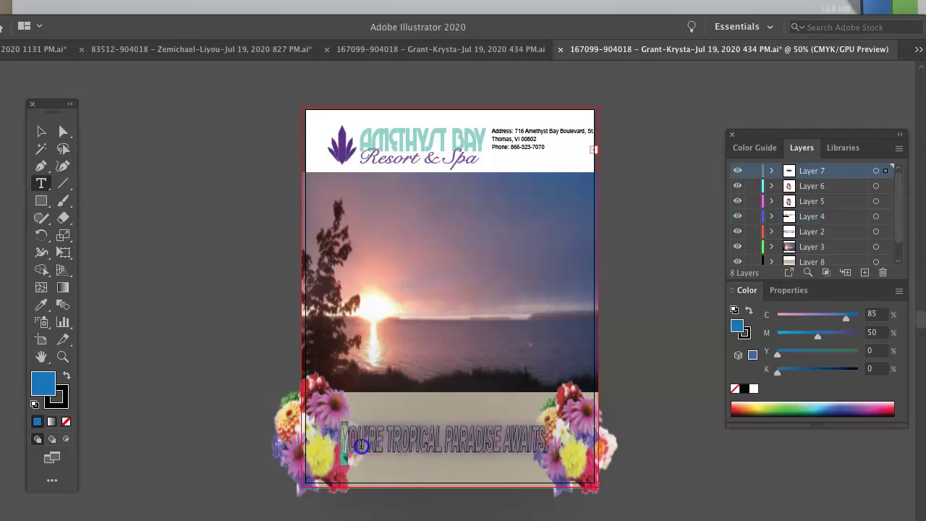
pyautogui.moveTo(360, 445); pyautogui.dragTo(545, 448)
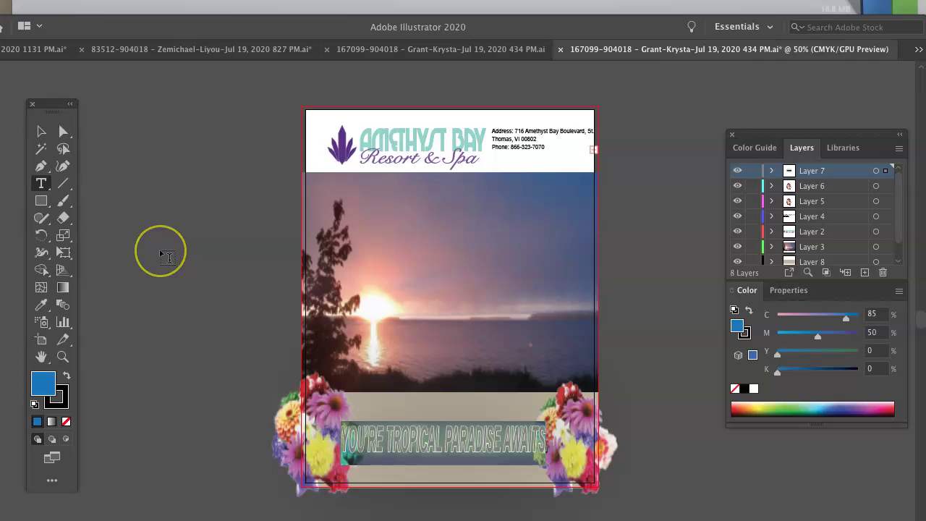
pyautogui.click(494, 440)
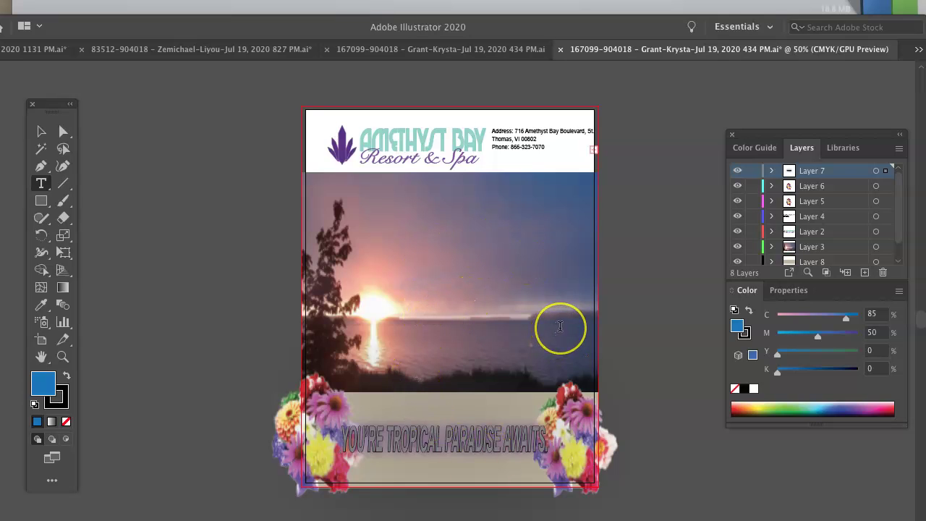
# Hide Layer 6's left bouquet and nudge the headline text slightly left
pyautogui.click(737, 186)
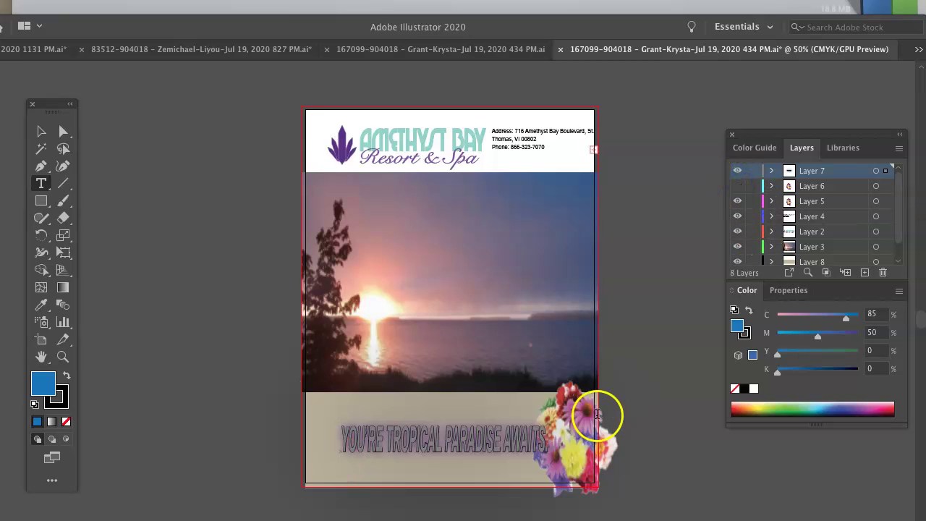
pyautogui.click(41, 134)
pyautogui.click(586, 433)
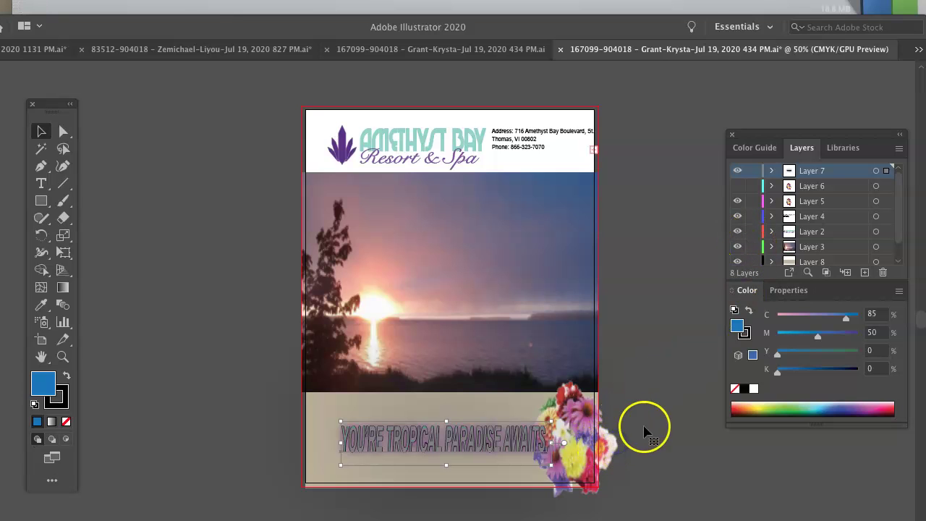
pyautogui.moveTo(643, 425)
pyautogui.mouseDown()
pyautogui.moveTo(610, 465)
pyautogui.moveTo(608, 432)
pyautogui.moveTo(639, 422)
pyautogui.mouseUp()
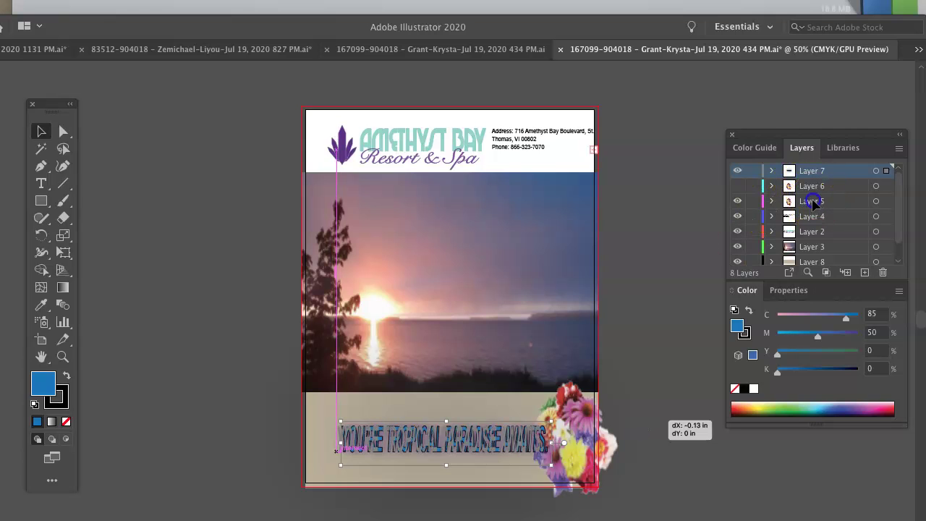
# Move the headline higher and further left on the tan banner, against the flower bouquet
pyautogui.click(810, 202)
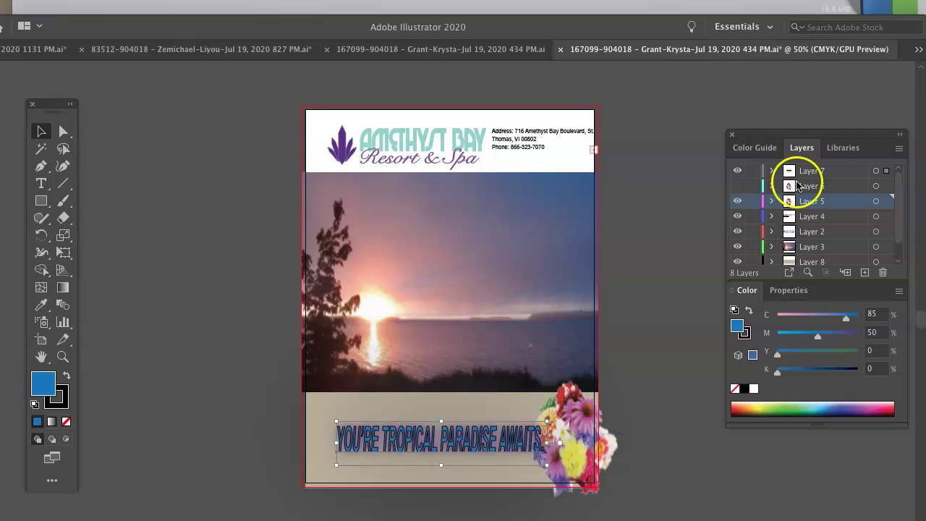
pyautogui.moveTo(615, 439)
pyautogui.mouseDown()
pyautogui.moveTo(657, 430)
pyautogui.moveTo(611, 447)
pyautogui.mouseUp()
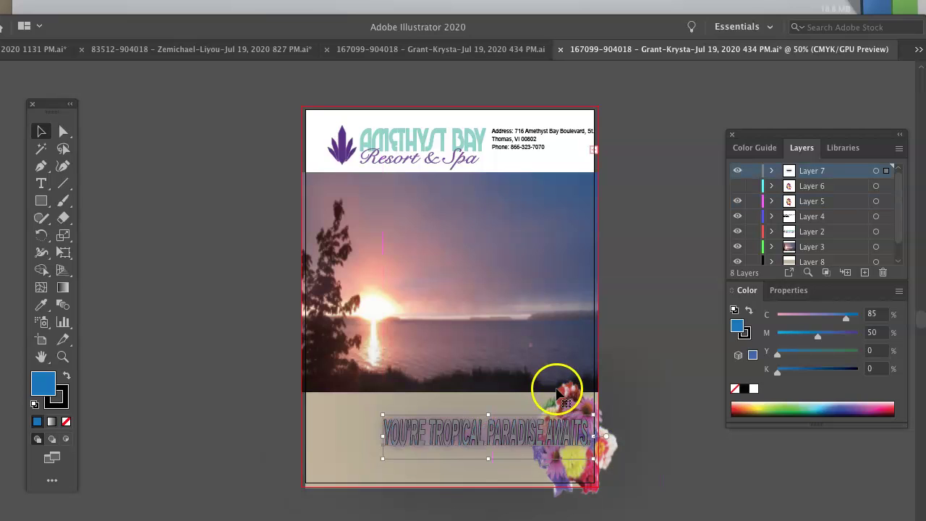
pyautogui.click(811, 186)
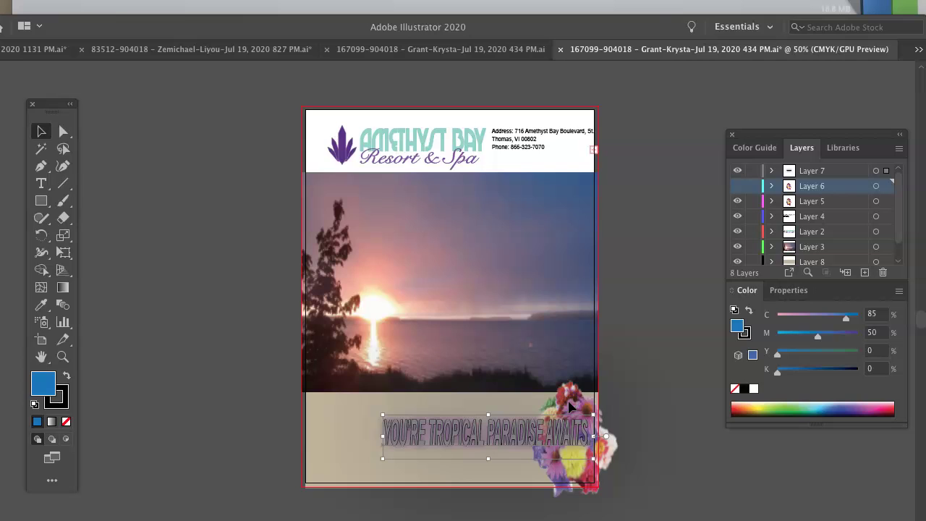
pyautogui.moveTo(571, 407); pyautogui.dragTo(555, 380)
pyautogui.click(511, 233)
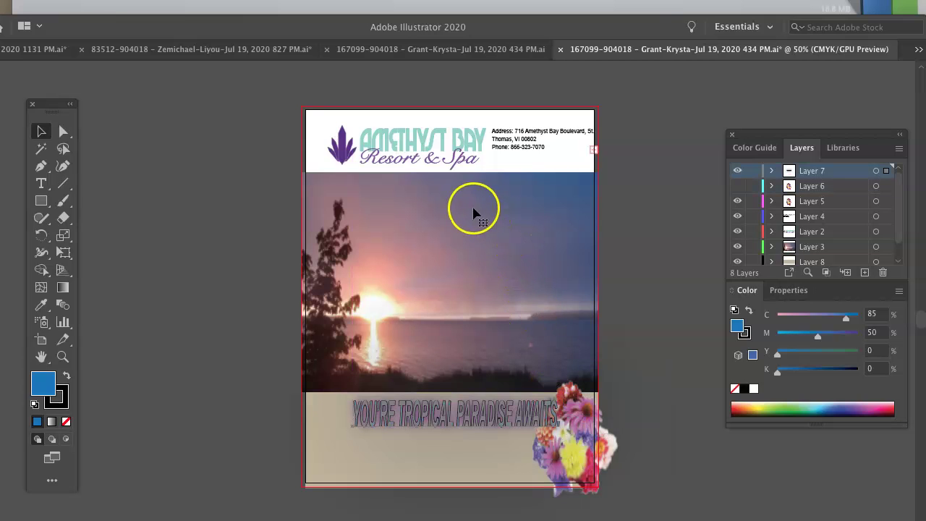
# Undo the headline's last move and set its fill to blue
pyautogui.hotkey('ctrl', 'z')
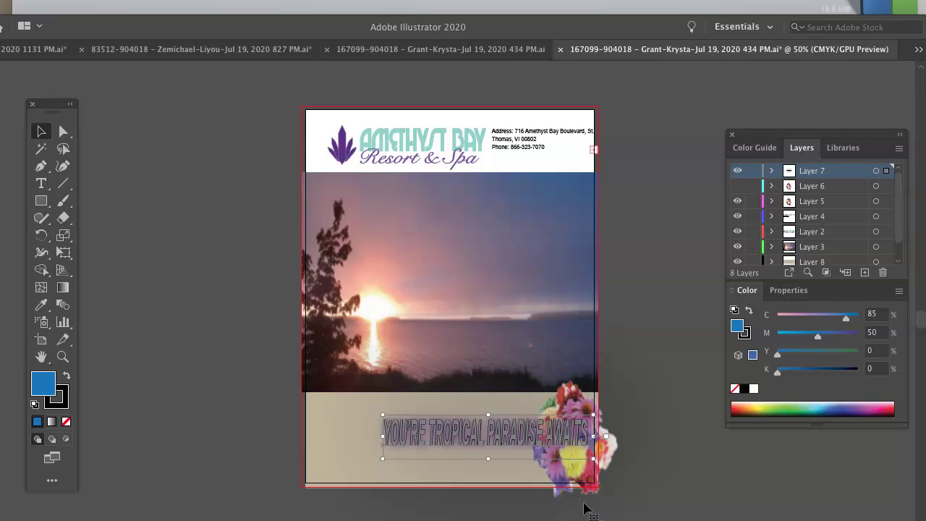
pyautogui.click(736, 324)
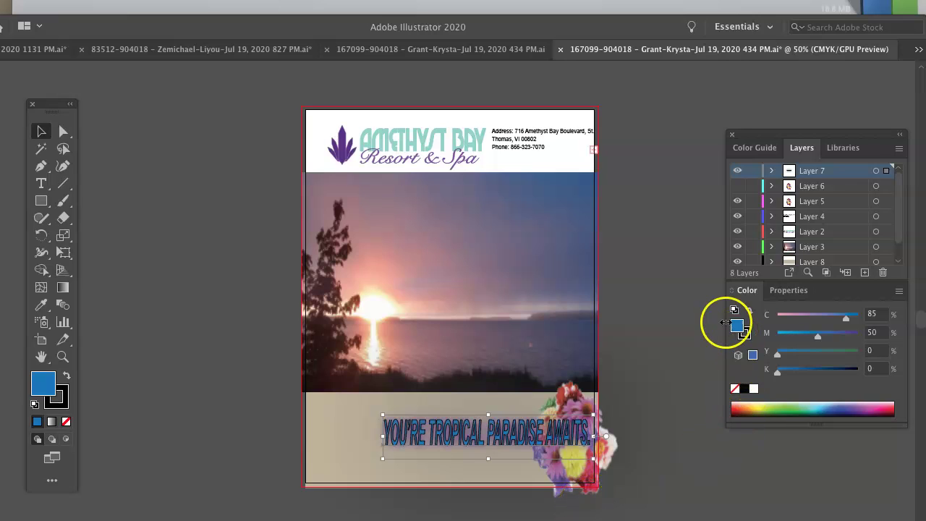